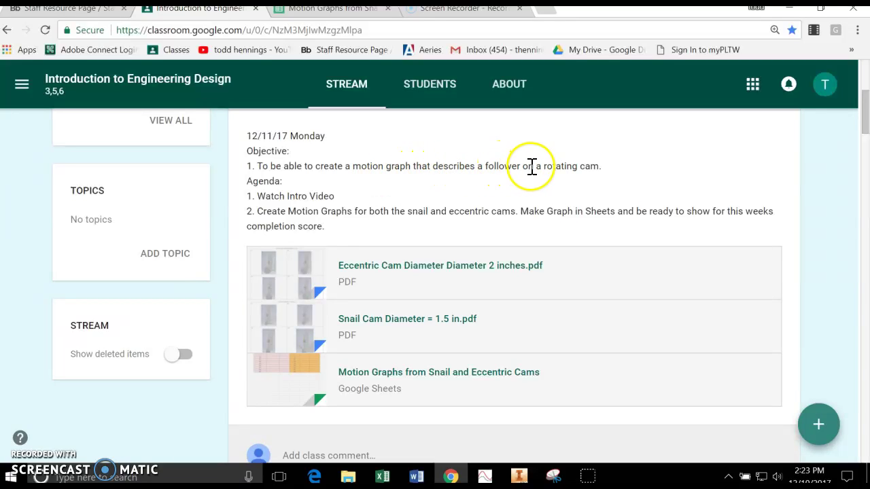
Step: Switch from the Classroom stream to the Autodesk Inventor cam, follower and ruler assembly
left_click(520, 476)
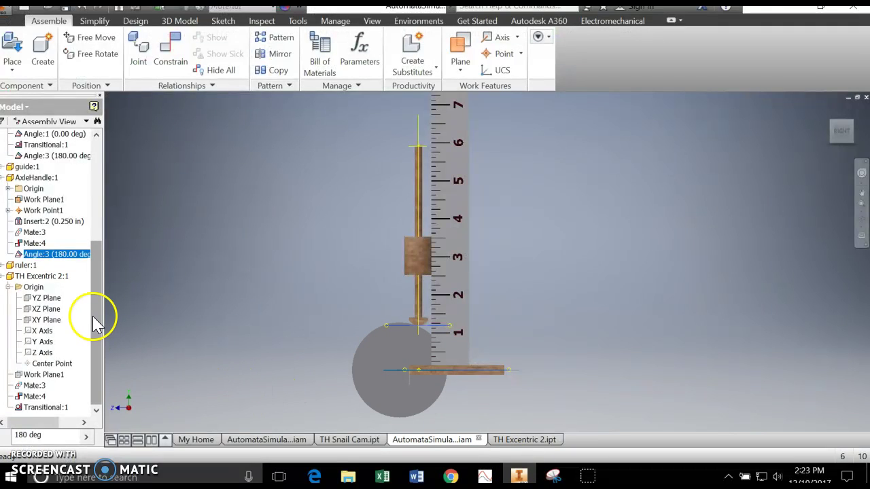
Step: Hide the Angle:3 constraint and drag the axle handle to rotate the eccentric cam, then return to the spreadsheet
right_click(49, 254)
left_click(78, 363)
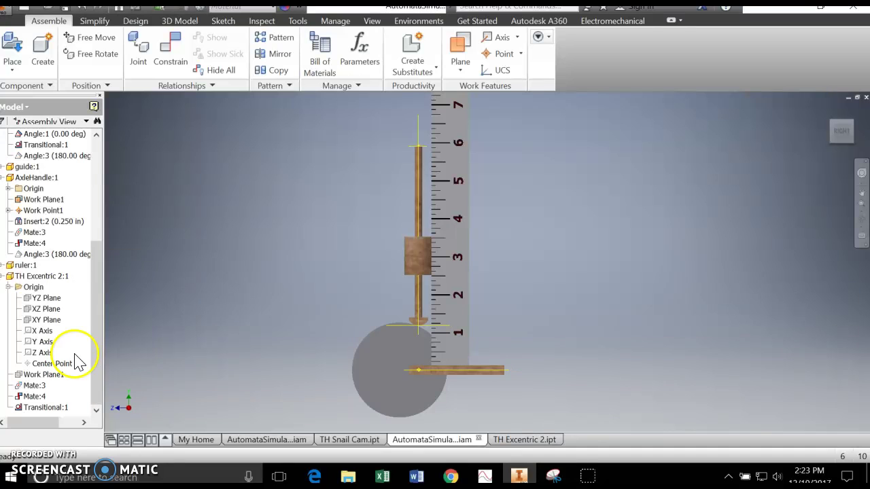
left_click_drag(497, 372, 479, 386)
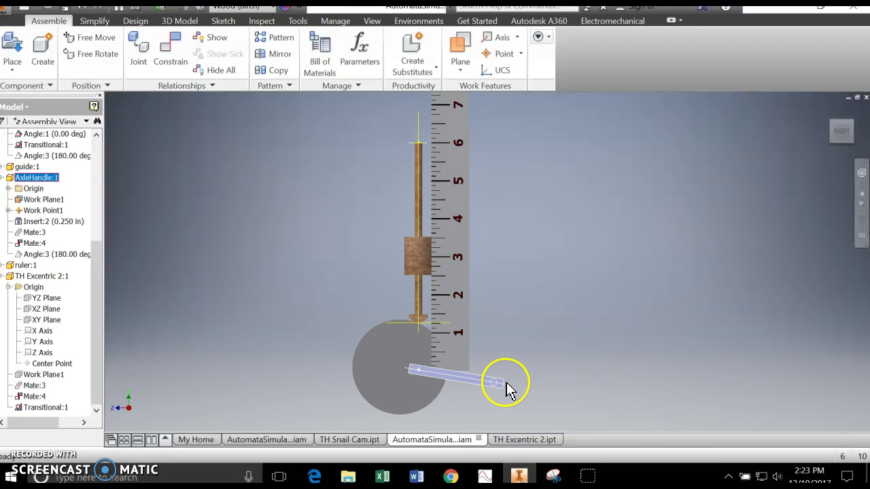
left_click_drag(496, 388, 391, 401)
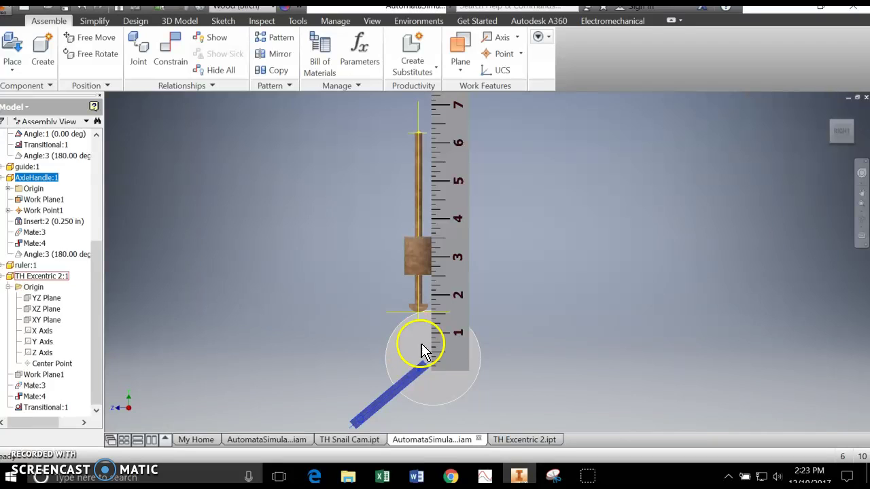
left_click(450, 476)
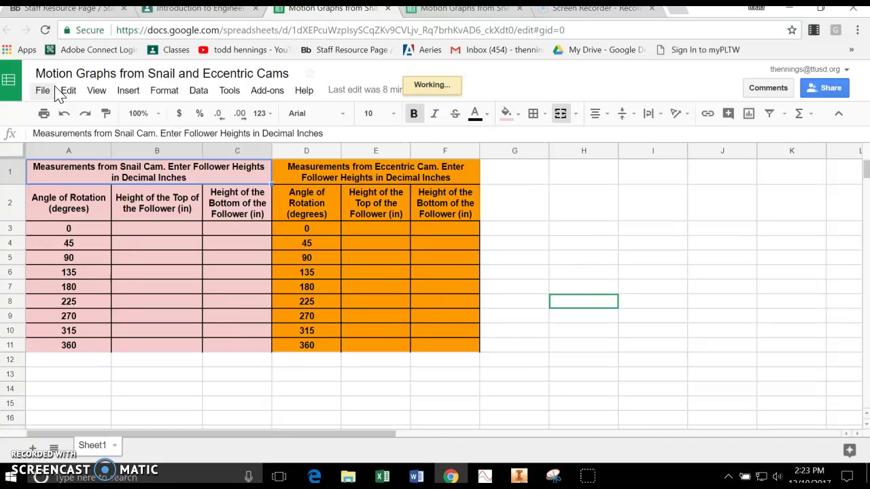
Step: Make a copy of the Motion Graphs sheet, replacing 'Copy of' with the owner's surname
left_click(44, 93)
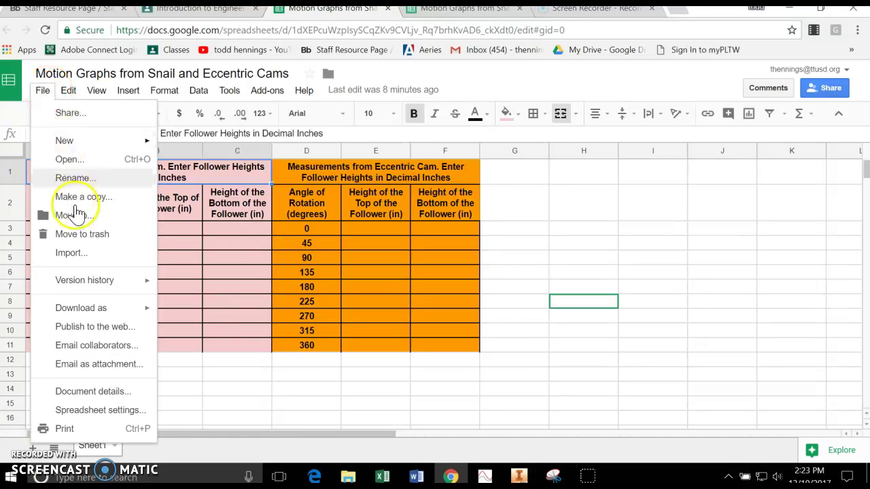
left_click(75, 197)
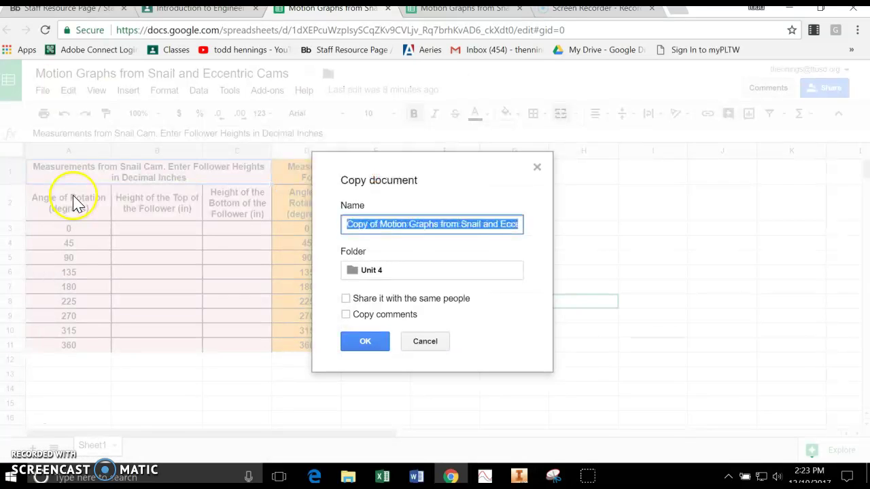
left_click(379, 225)
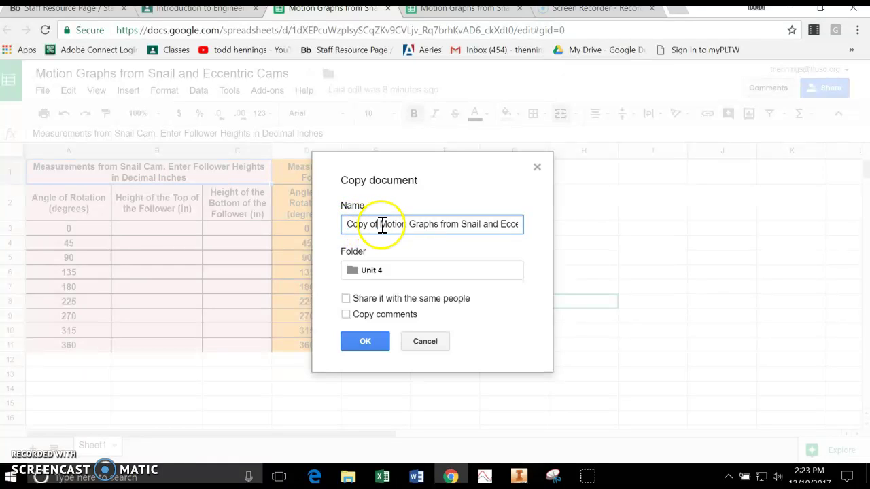
key("BackSpace")
key("BackSpace")
key("BackSpace")
key("BackSpace")
key("BackSpace")
key("BackSpace")
key("BackSpace")
key("BackSpace")
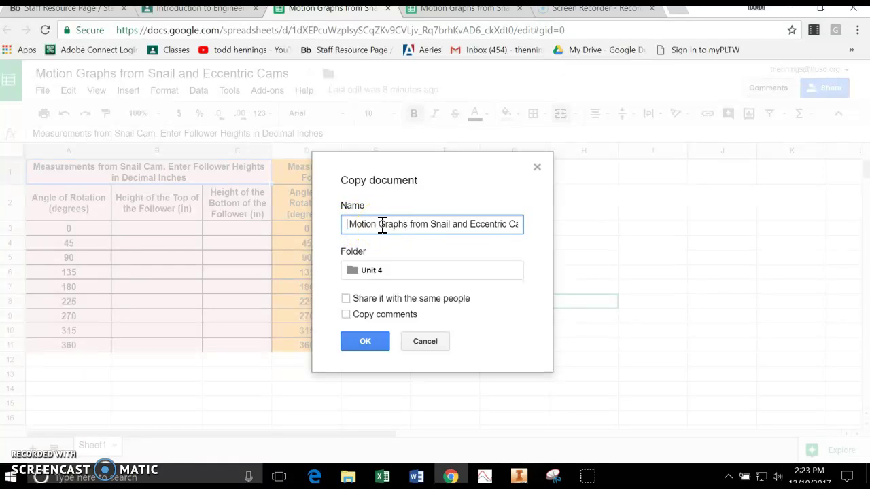
type("Hennigs")
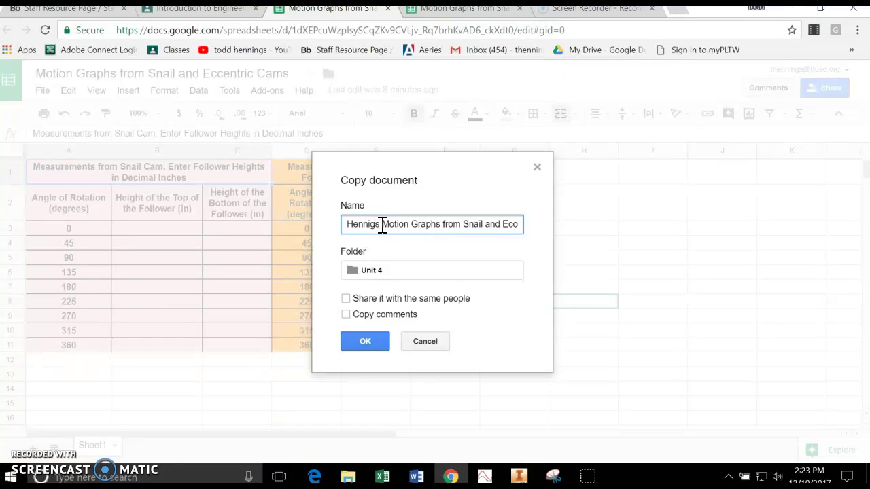
key("BackSpace")
key("BackSpace")
key("BackSpace")
type("ings")
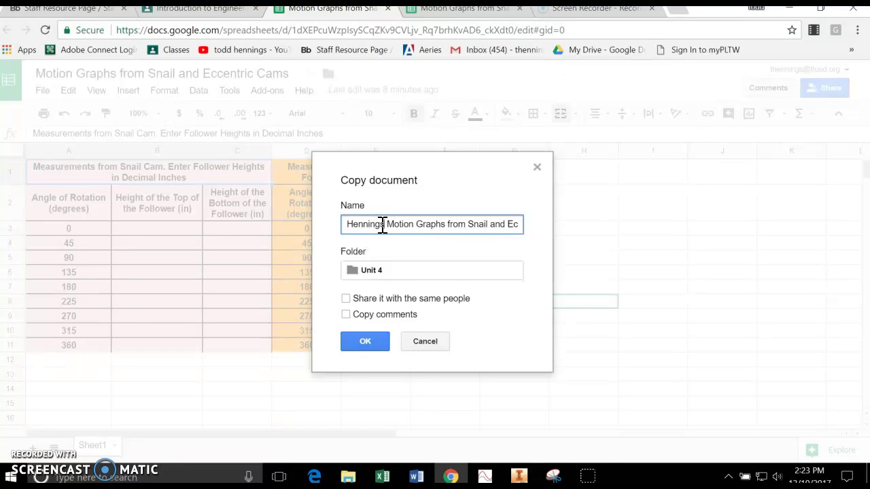
left_click(364, 341)
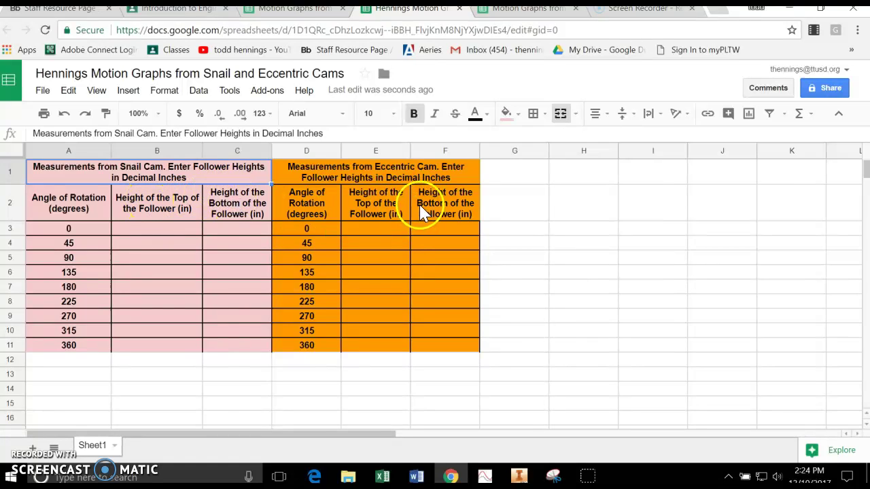
Step: Swing the Inventor axle handle further around the eccentric cam, then go back to the copied sheet
left_click(451, 476)
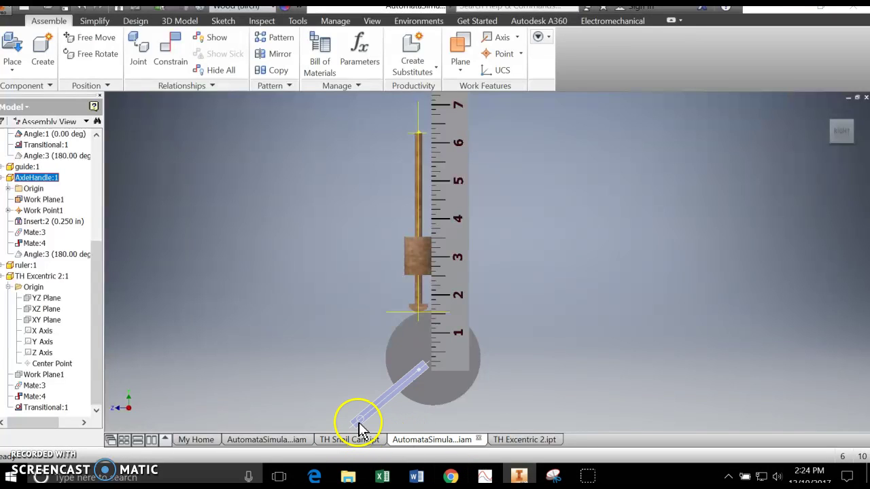
left_click_drag(360, 426, 428, 360)
left_click(449, 478)
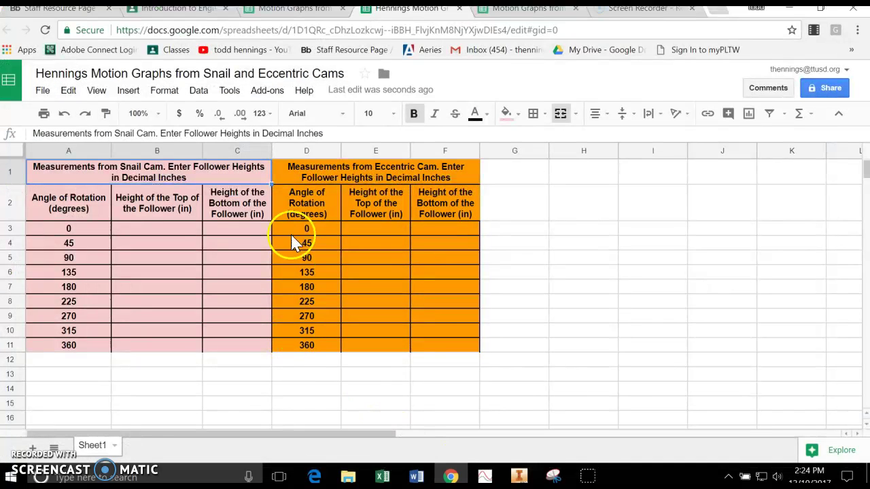
Step: Open the Eccentric Cam Diameter 2 inches PDF and locate the follower top in the 0° image
left_click(178, 8)
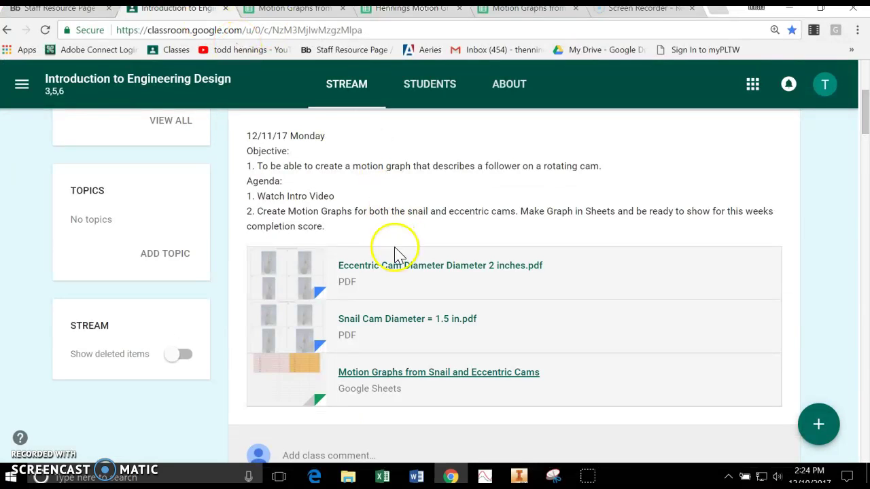
left_click(404, 268)
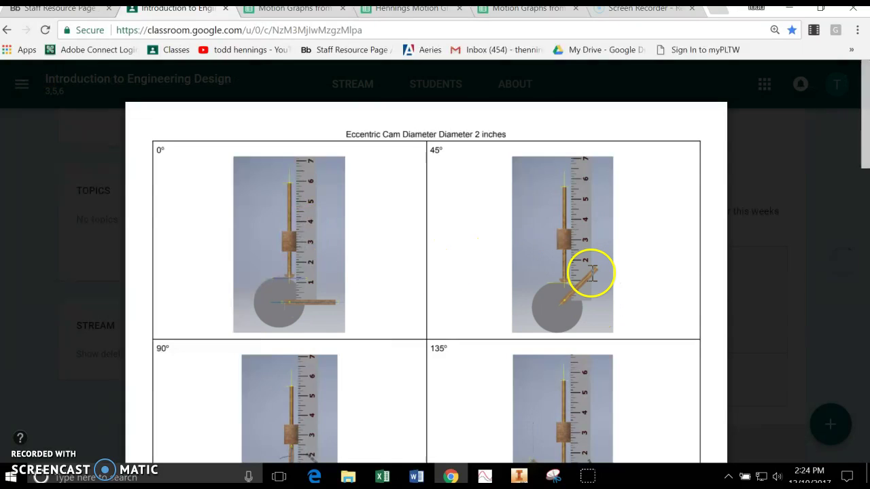
scroll(585, 286, "down", 2)
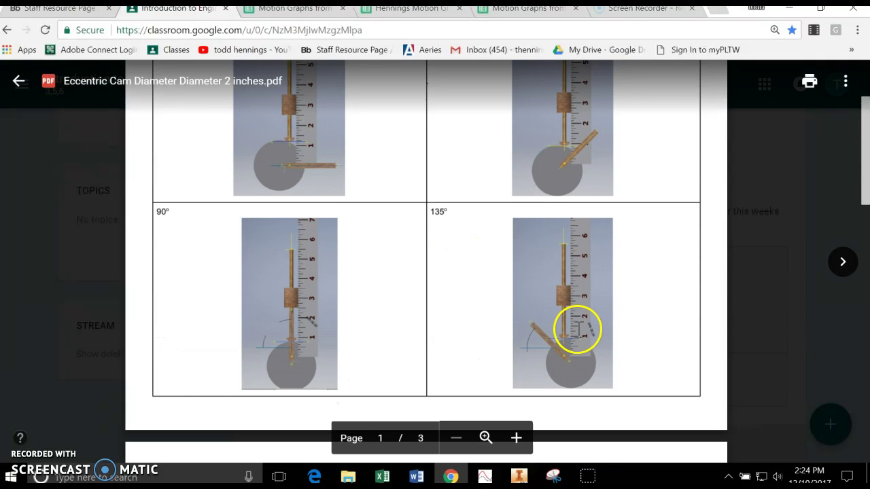
scroll(548, 344, "down", 7)
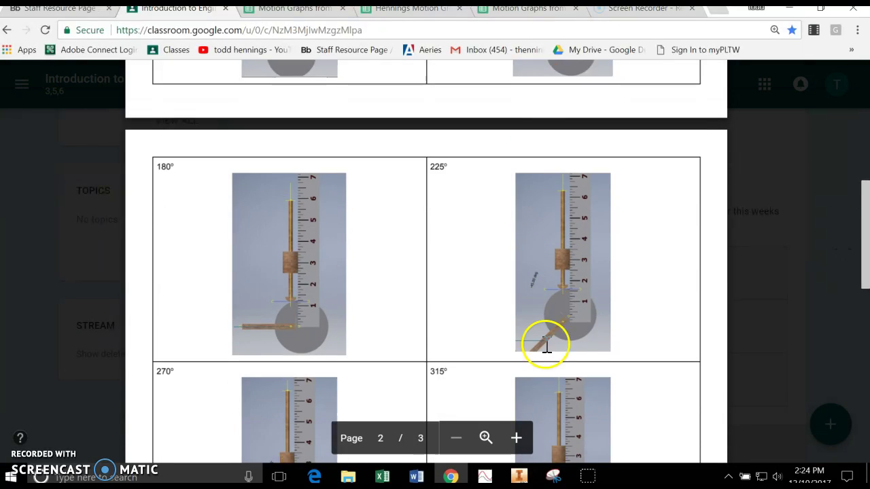
scroll(395, 352, "down", 2)
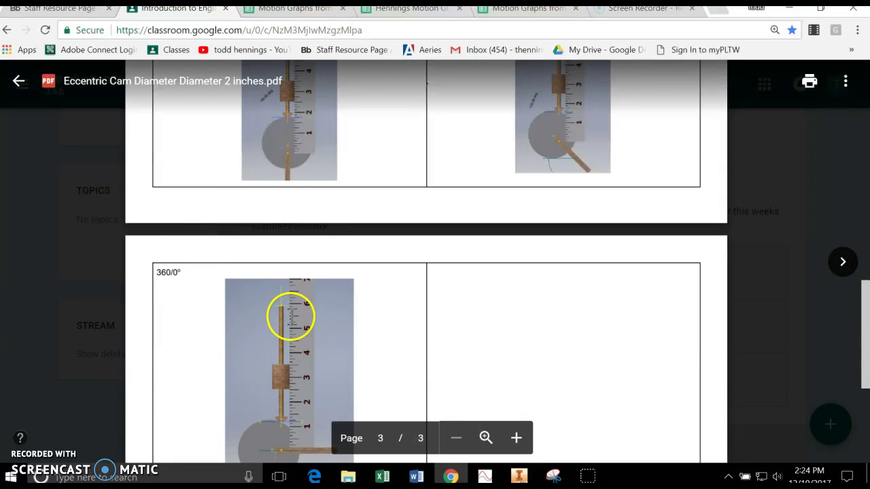
scroll(293, 322, "up", 4)
scroll(294, 326, "up", 8)
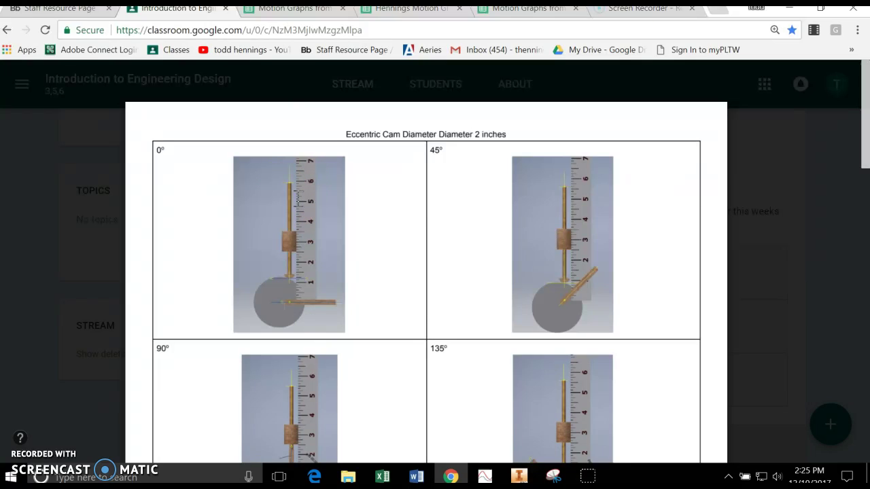
left_click(287, 184)
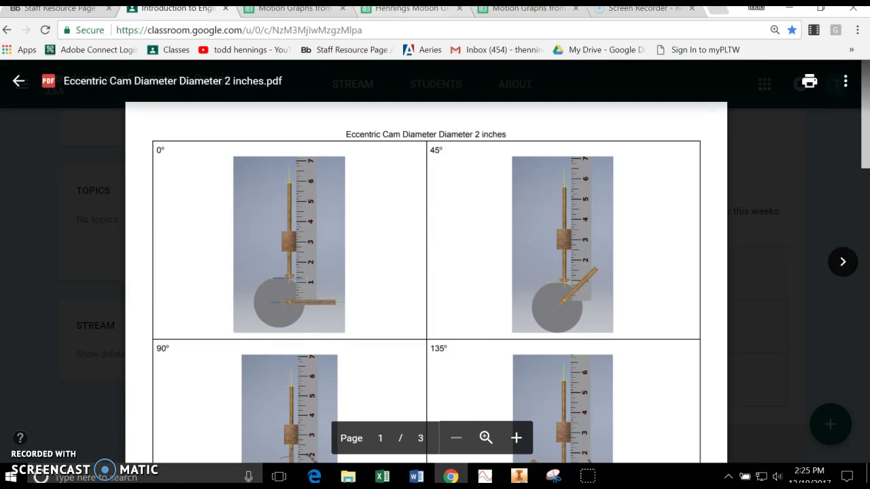
Step: Enter 5.875 in B3 and 1.25 in C3 for the 0° heights, then select A3:C11
left_click(411, 8)
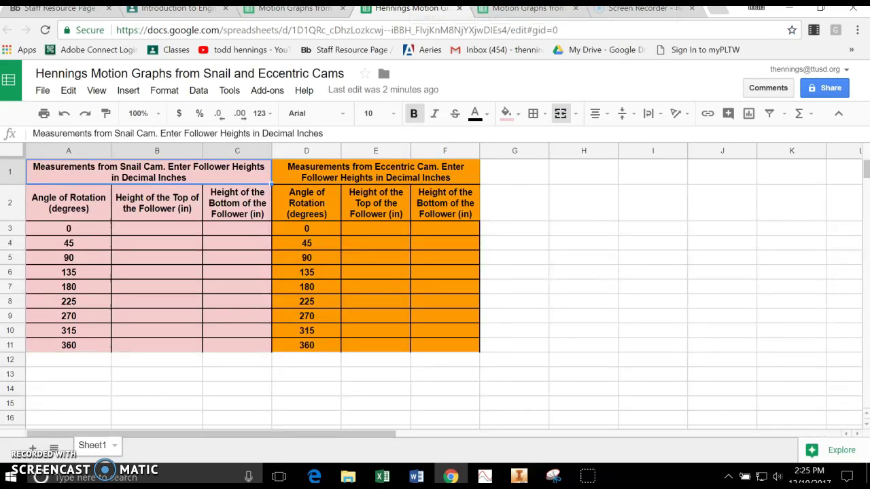
left_click(176, 232)
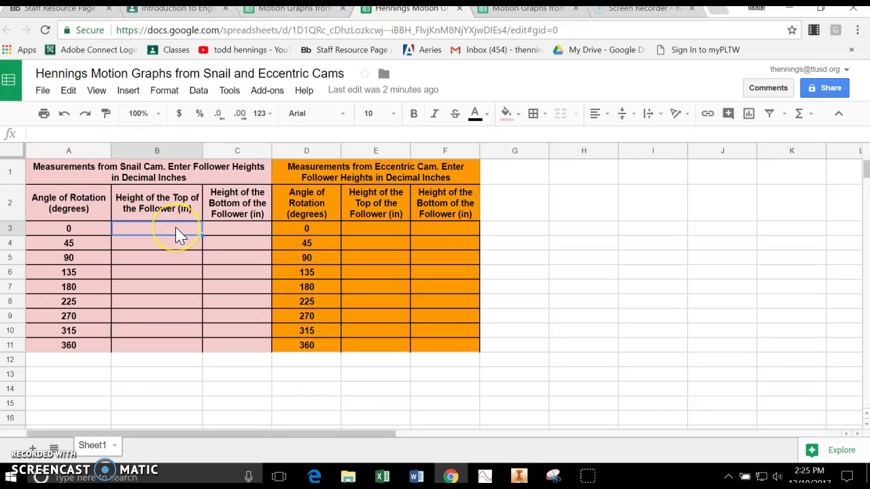
type("5.875")
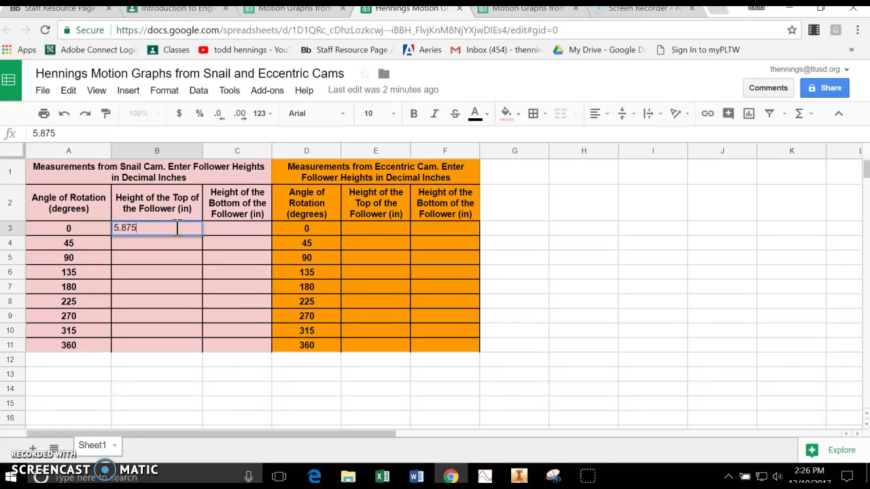
key("Return")
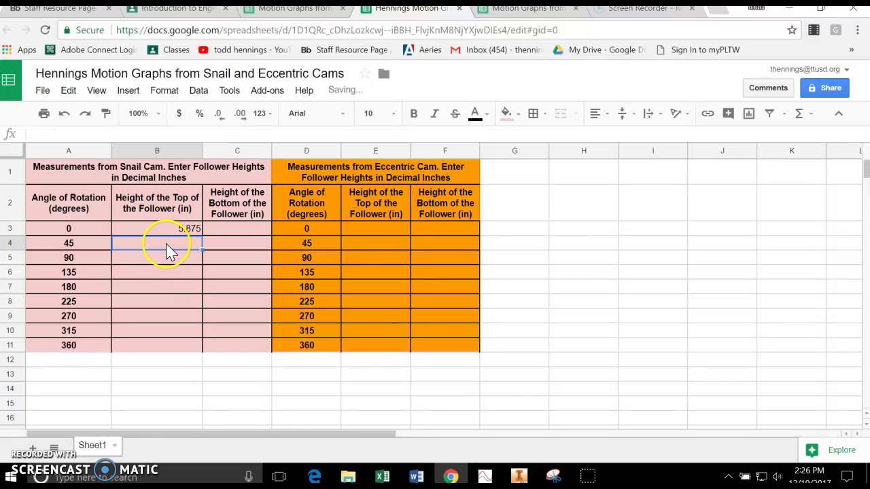
left_click(225, 231)
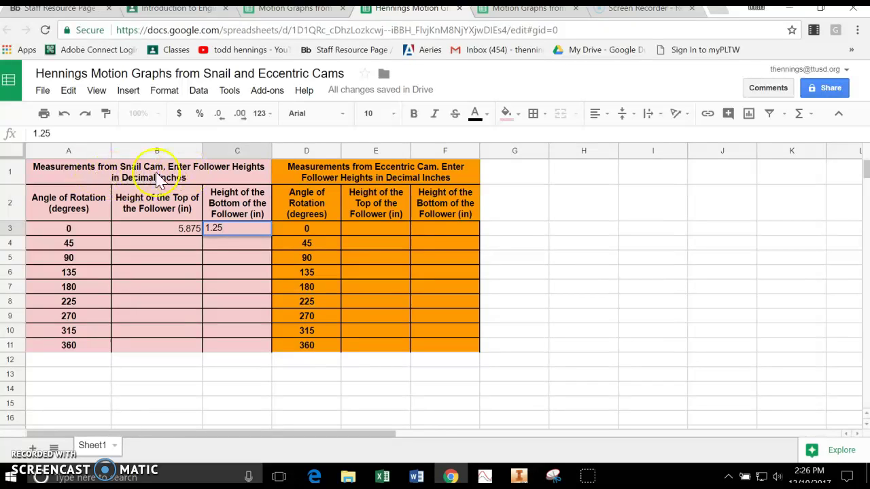
left_click(193, 247)
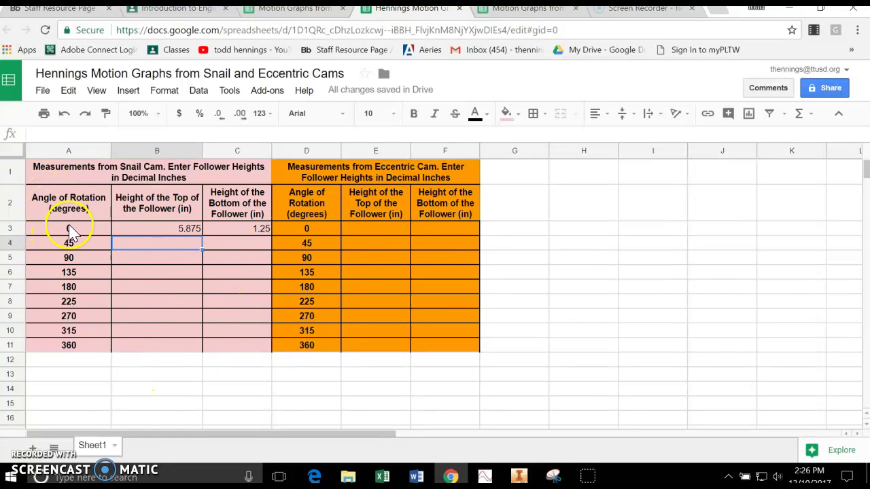
mouse_move(67, 234)
left_mouse_down()
mouse_move(213, 272)
mouse_move(228, 357)
left_mouse_up()
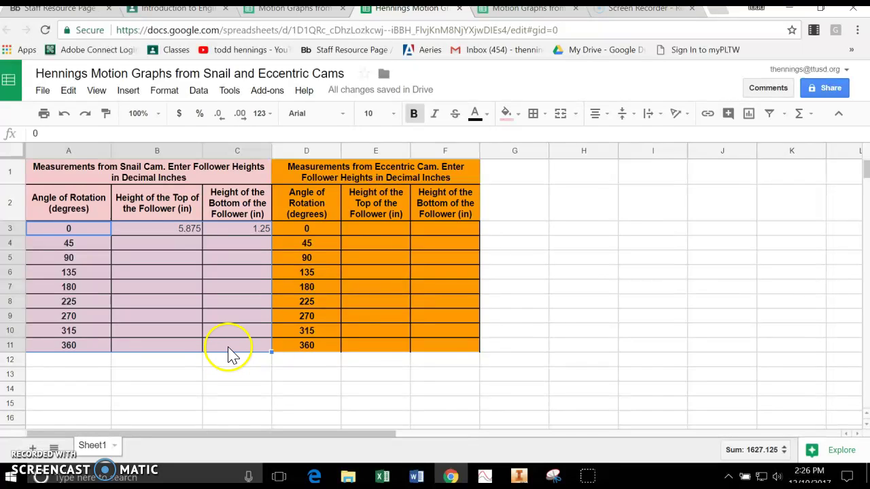
Step: Insert a chart from the selected data and change its type to a scatter chart
left_click(128, 90)
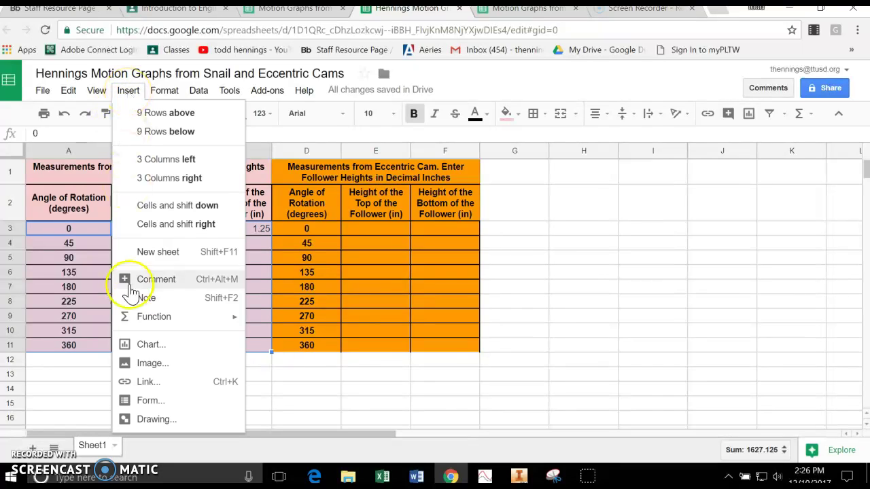
left_click(145, 348)
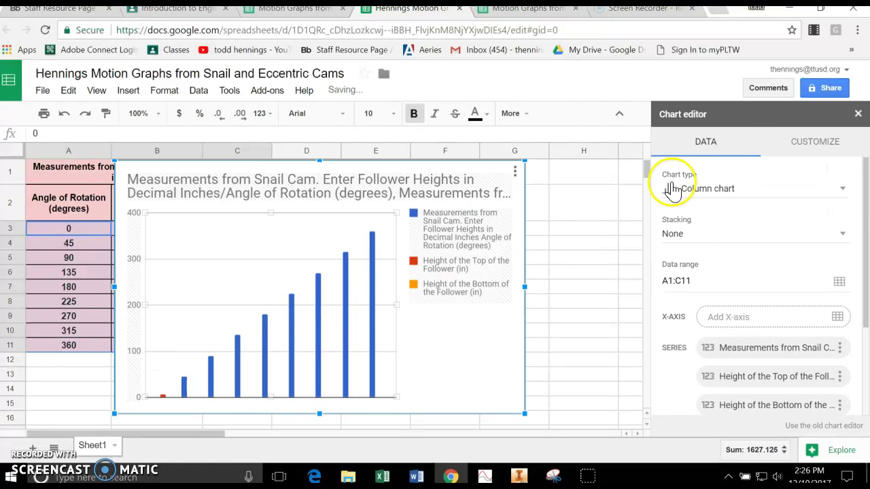
left_click(838, 192)
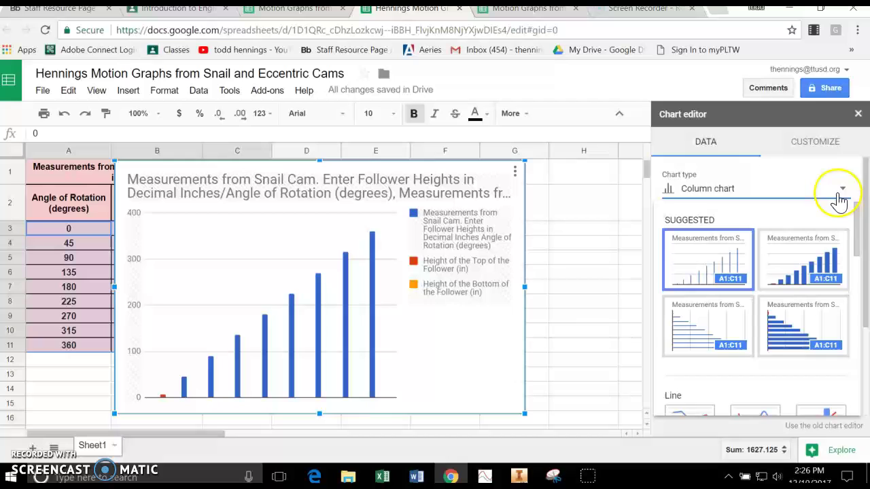
left_click(762, 192)
left_click(761, 191)
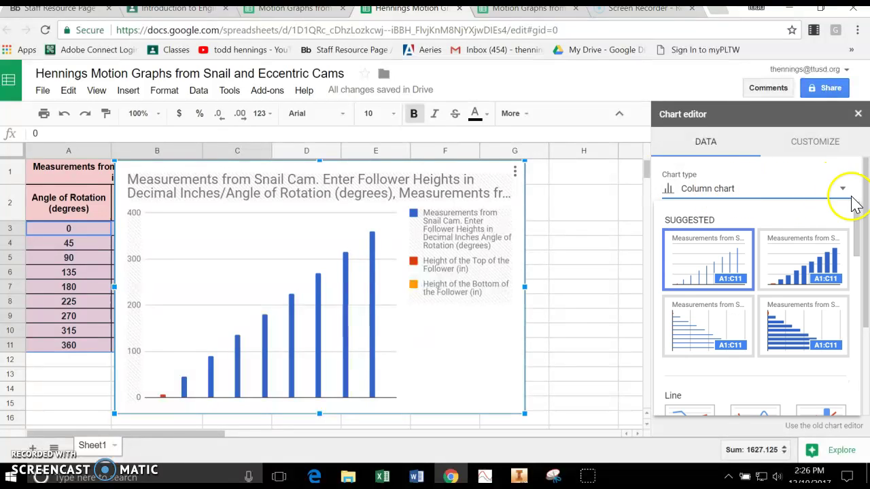
left_click_drag(855, 203, 858, 327)
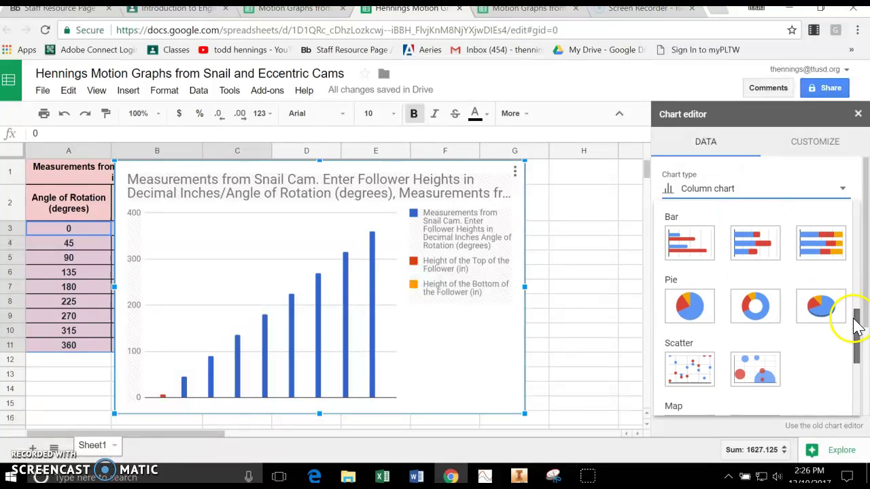
left_click(693, 360)
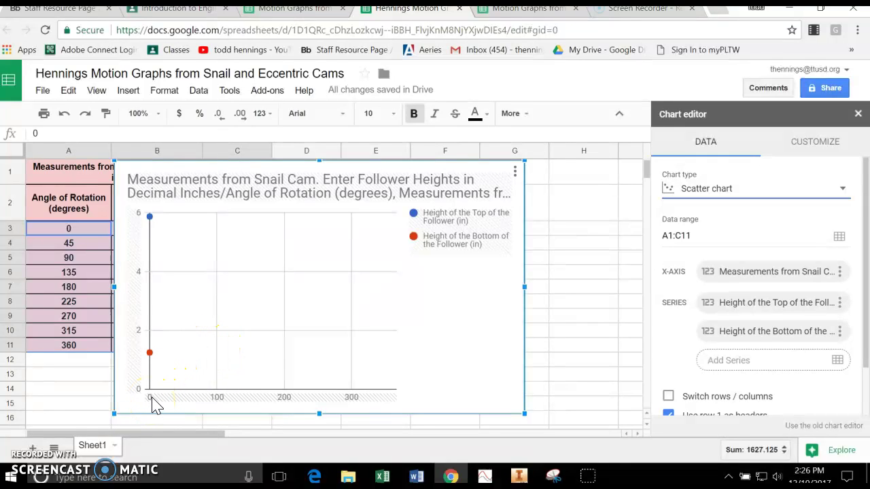
left_click(151, 359)
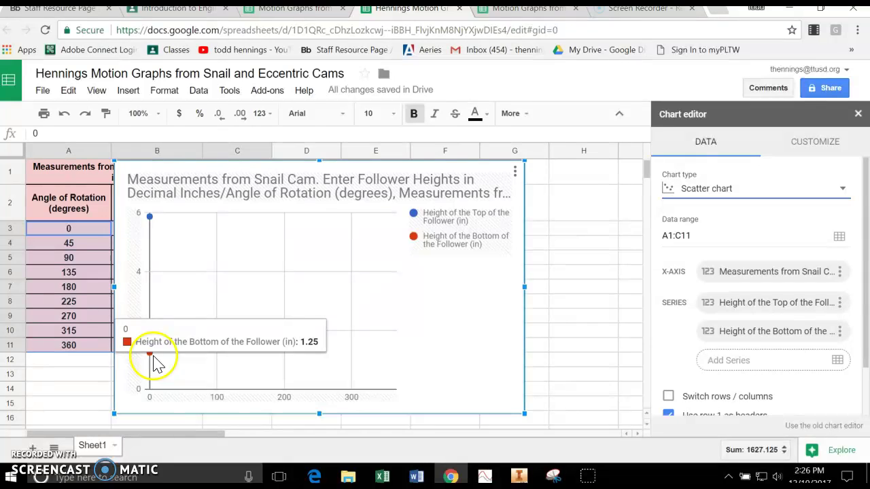
mouse_move(155, 219)
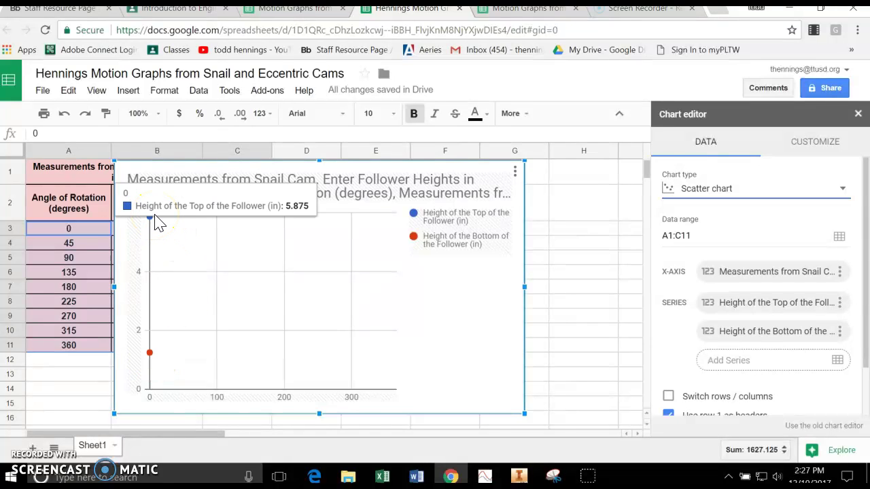